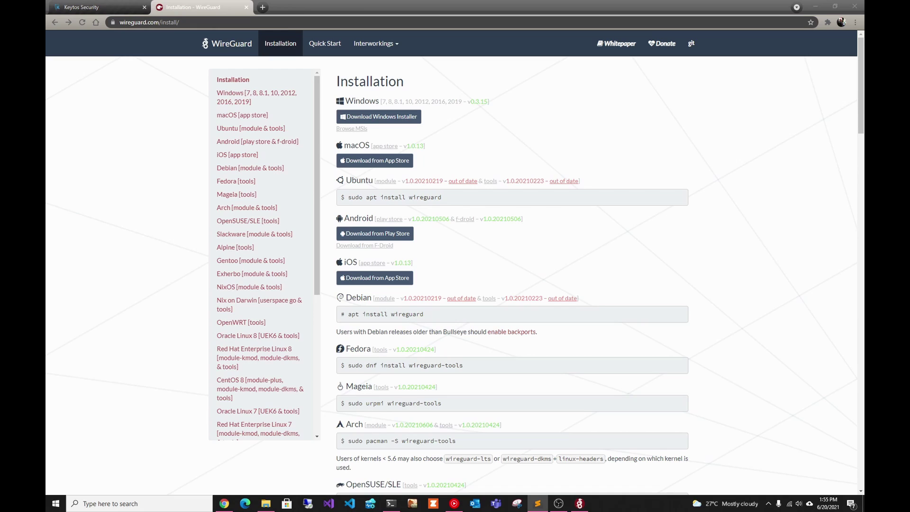
Switch Chrome from the WireGuard installation tab to the Keytos EZSSH overview tab.
key(ctrl+shift+Tab)
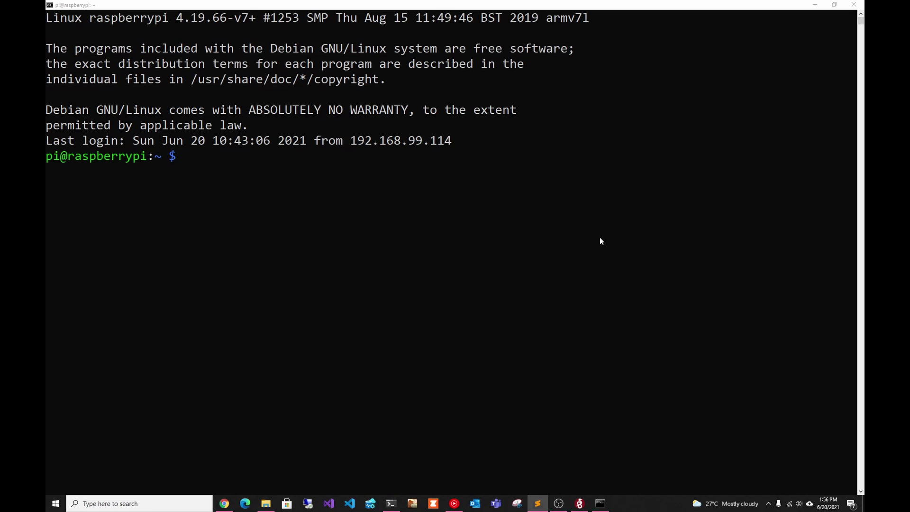
Run sudo wg on the Raspberry Pi to list wg0 and its single peer at 10.9.0.2/32.
click(601, 241)
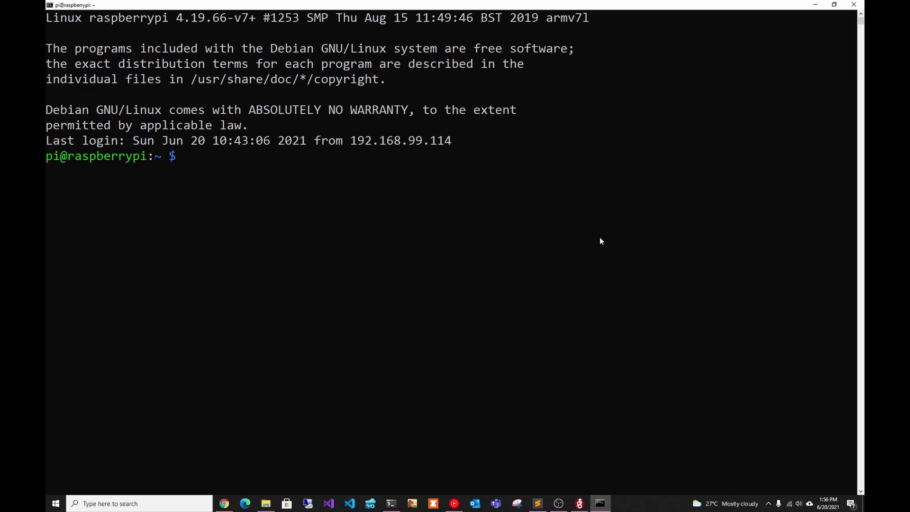
text(sudo wg)
key(Return)
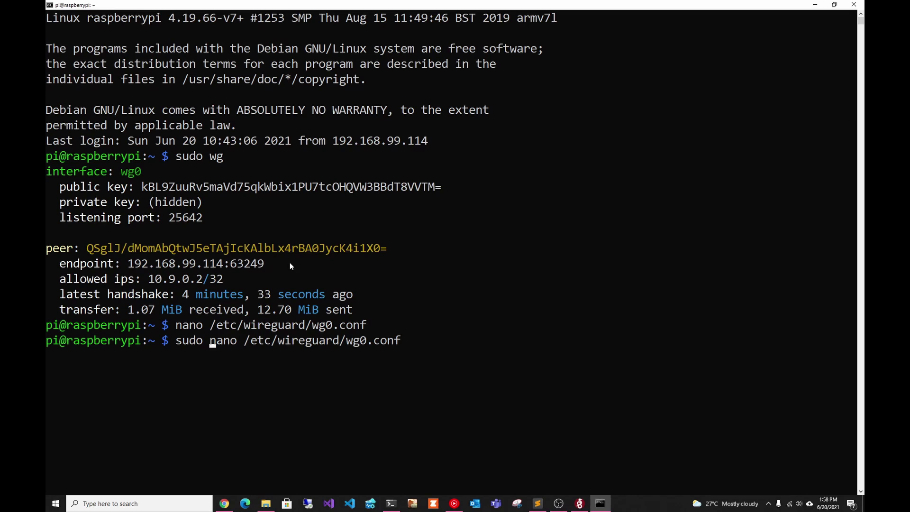
Open /etc/wireguard/wg0.conf in nano and paste a copy of the [Peer] block below it.
key(Return)
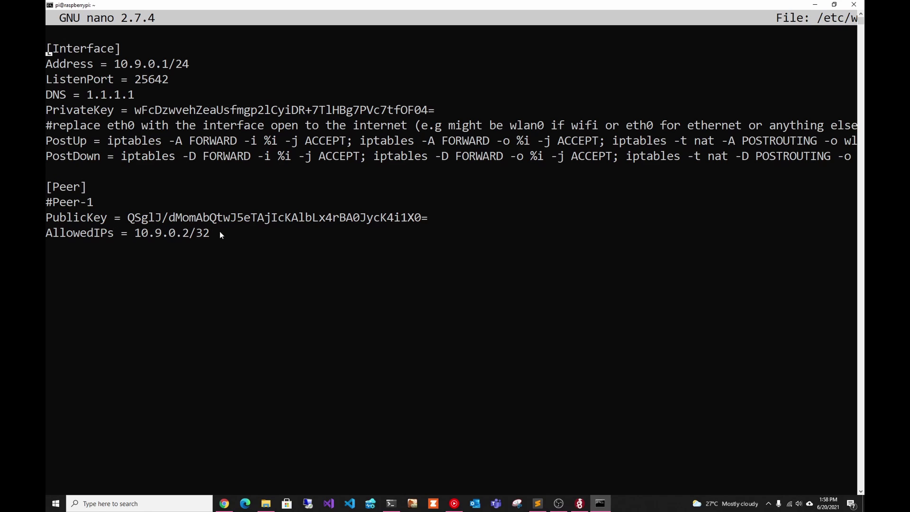
drag(218, 231, 46, 182)
right_click(58, 217)
click(242, 236)
key(Escape)
right_click(226, 247)
Relabel the copied block's comment from #Peer-1 to #Windows Client.
key(Up)
key(Up)
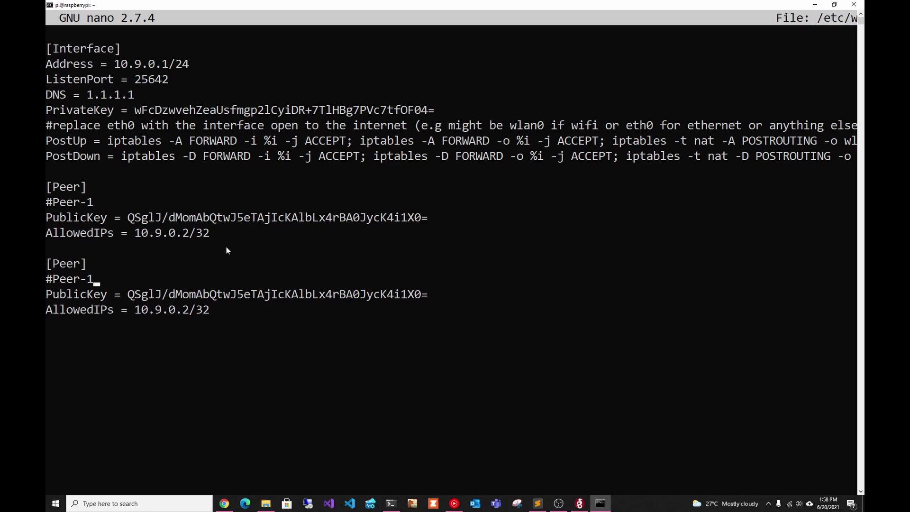
key(BackSpace)
key(BackSpace)
key(BackSpace)
key(BackSpace)
key(BackSpace)
key(BackSpace)
text(Widow)
key(BackSpace)
key(BackSpace)
key(BackSpace)
text(ndows Client)
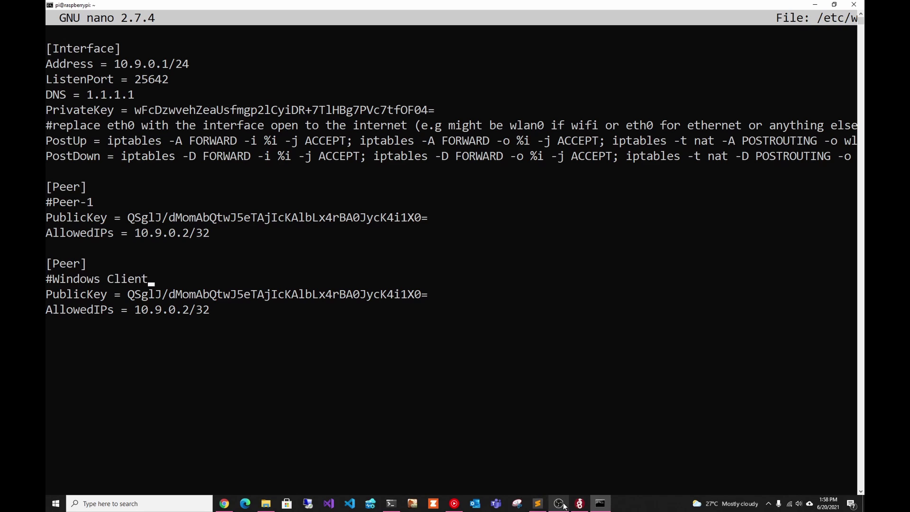
Create an empty tunnel named homeVPN with Address, DNS 1.1.1.1 and peer 192.168.99.185:25642.
key(alt+Tab)
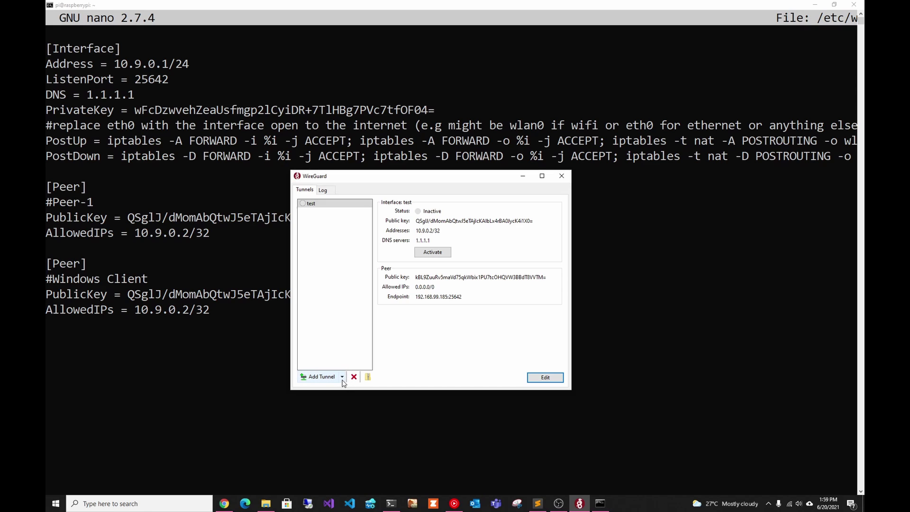
click(342, 377)
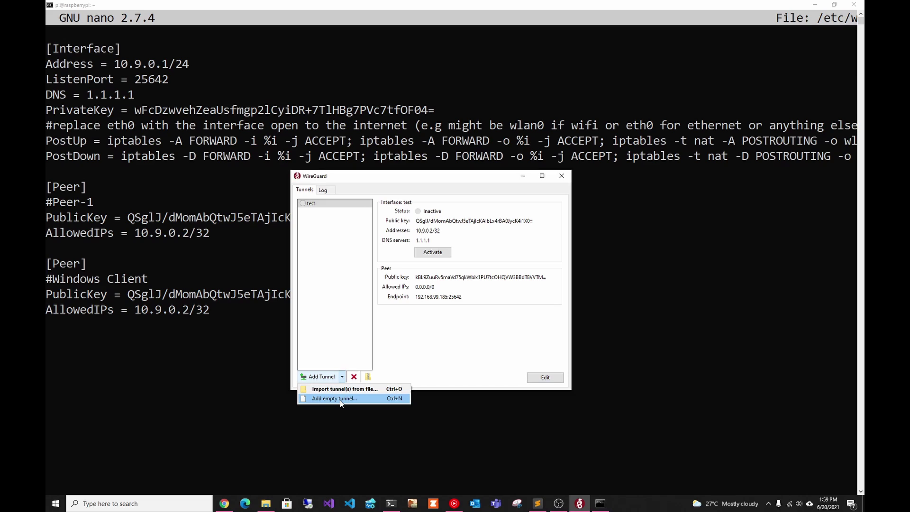
click(340, 400)
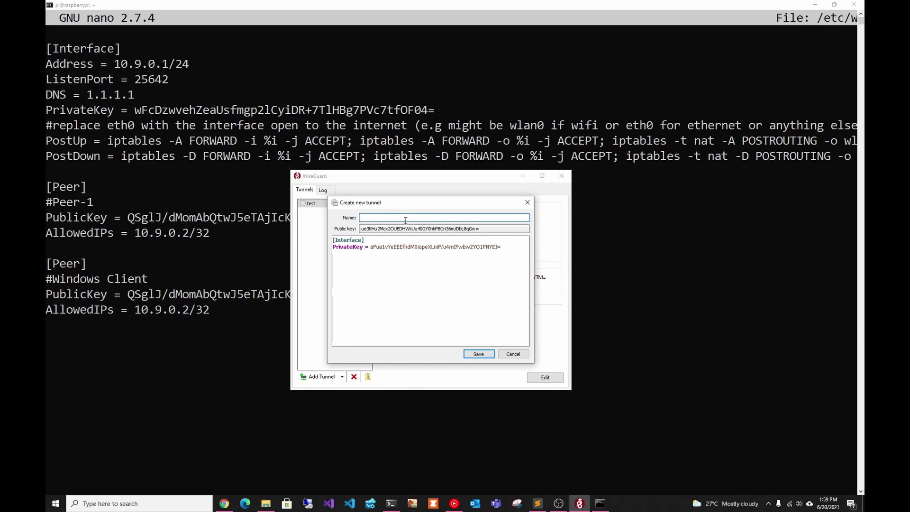
text(homeVPN)
click(373, 228)
key(ctrl+v)
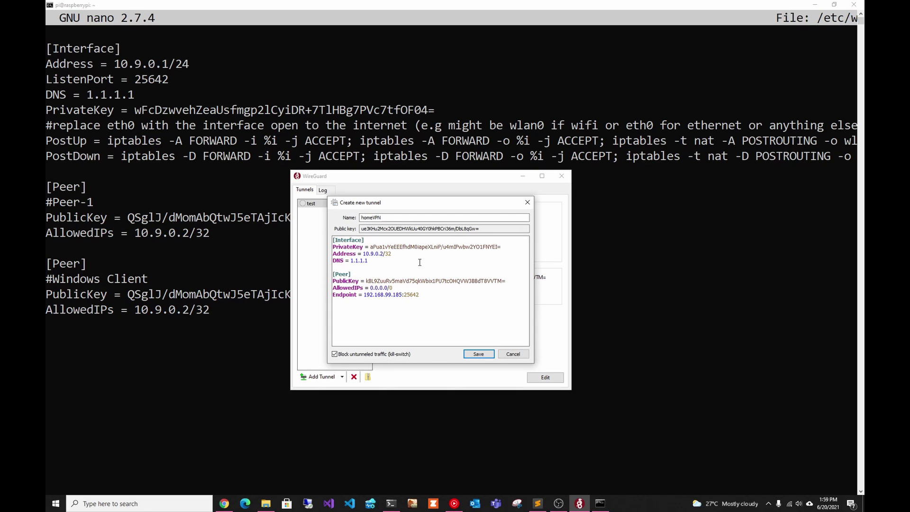
In wg0.conf, move to the Windows Client peer's AllowedIPs address digit to change.
click(188, 308)
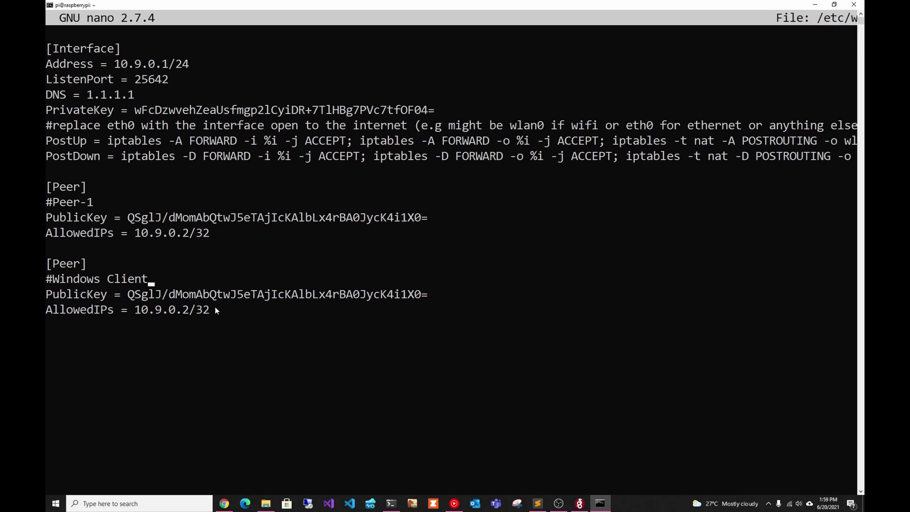
key(Down)
key(Down)
key(Right)
key(Right)
key(Right)
key(Right)
key(Right)
key(alt+Tab)
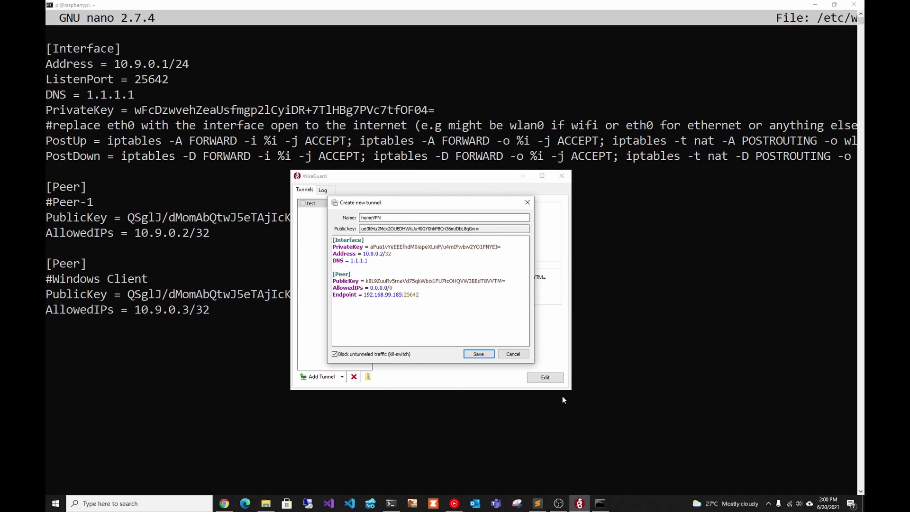
Replace the address's last digit with 3 so it reads 10.9.0.3/32.
key(Delete)
text(3)
mouse_move(369, 359)
Copy homeVPN's public key, save the tunnel, and paste it over the Windows Client's old PublicKey.
double_click(422, 230)
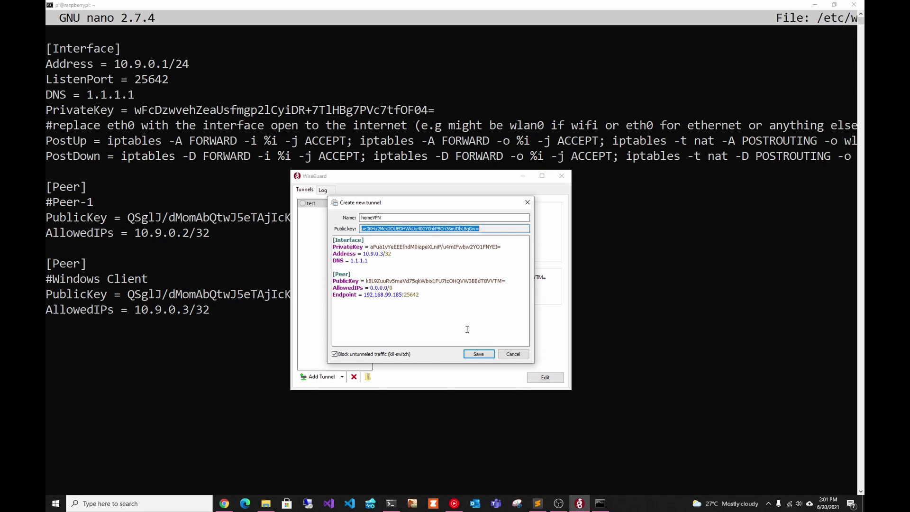
click(479, 354)
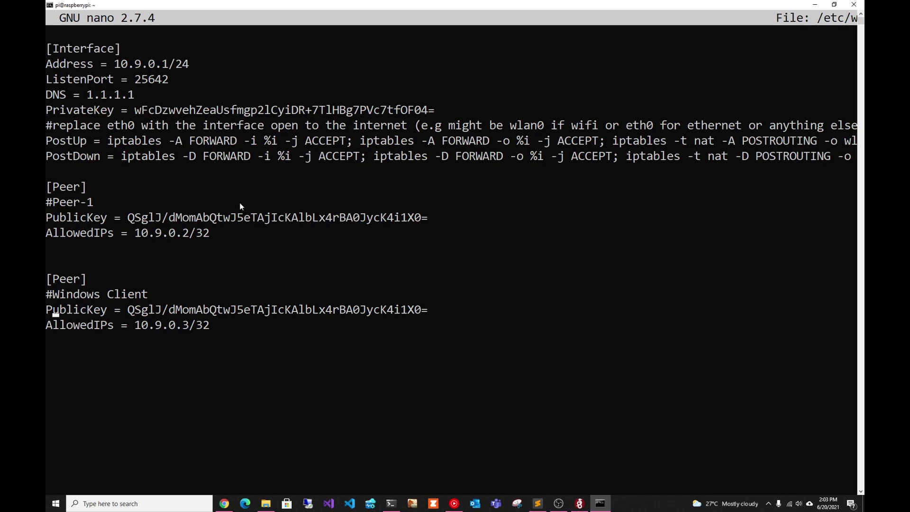
key(Right)
key(Right)
key(Right)
key(Right)
key(Right)
key(Right)
key(Right)
key(Right)
key(Right)
key(Right)
key(Right)
key(Delete)
key(Delete)
key(Delete)
key(Delete)
key(Delete)
key(Delete)
key(Delete)
key(Delete)
key(Delete)
key(Delete)
key(Delete)
key(Delete)
key(Delete)
key(Delete)
key(Delete)
key(Delete)
key(Delete)
key(Delete)
key(Delete)
key(Delete)
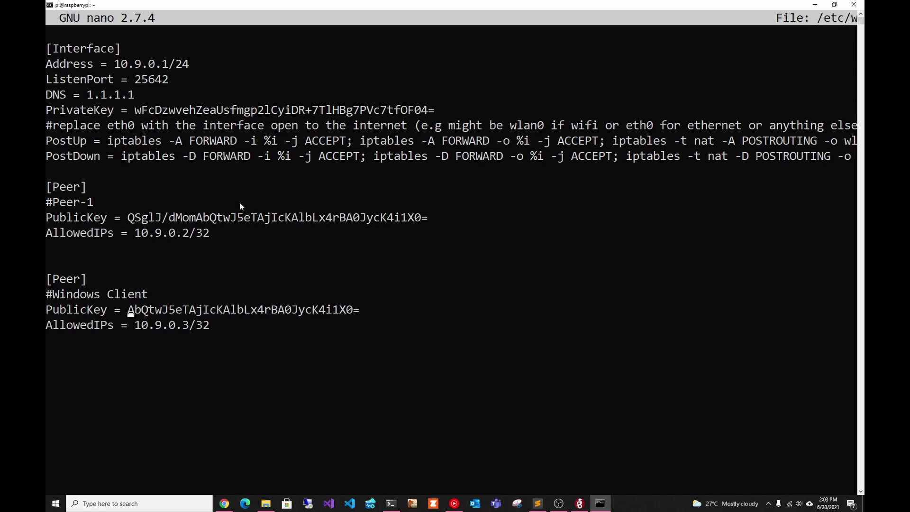
key(Delete)
key(Delete)
key(Delete)
key(Delete)
key(Delete)
key(Delete)
key(Delete)
key(Delete)
key(Delete)
key(Delete)
key(Delete)
key(Delete)
key(Delete)
key(Delete)
key(Delete)
key(Delete)
key(Delete)
key(Delete)
key(Delete)
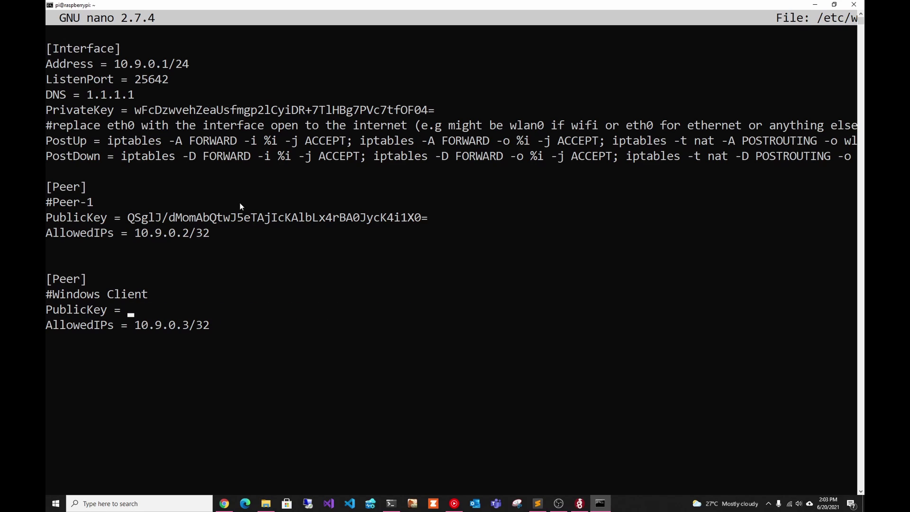
right_click(214, 307)
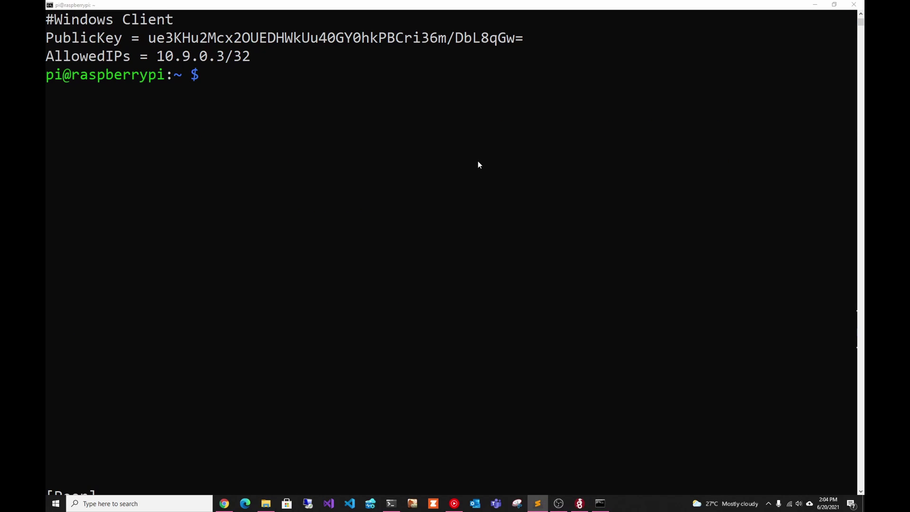
Restart the wg0 interface with sudo wg-quick down wg0 and back up.
click(478, 161)
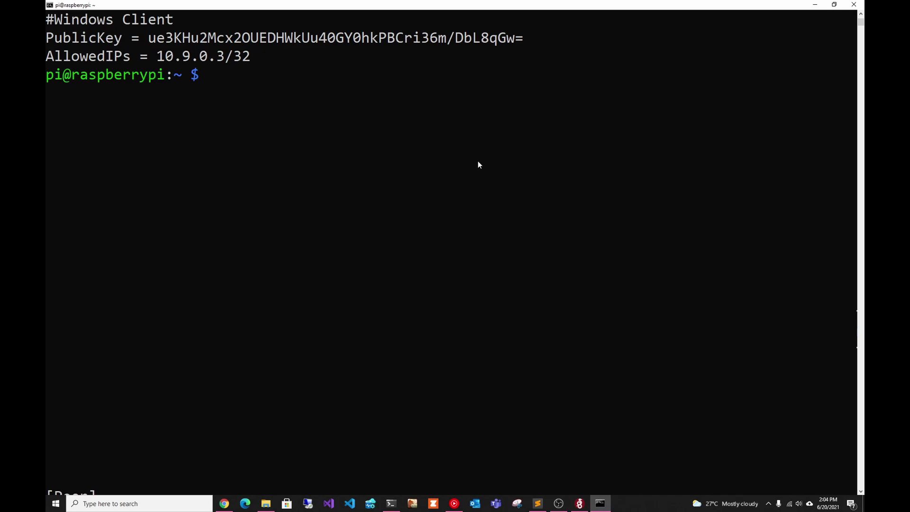
text(sudo wg-quick down wg0)
key(Return)
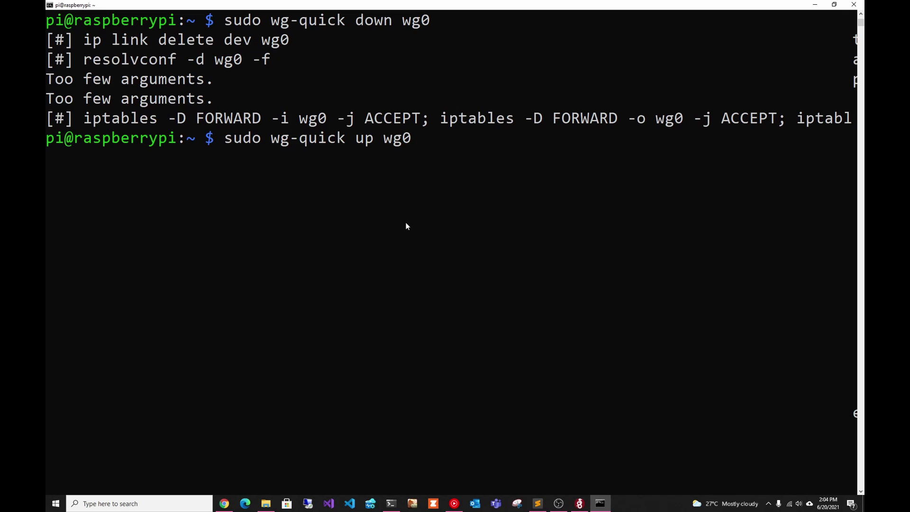
key(Return)
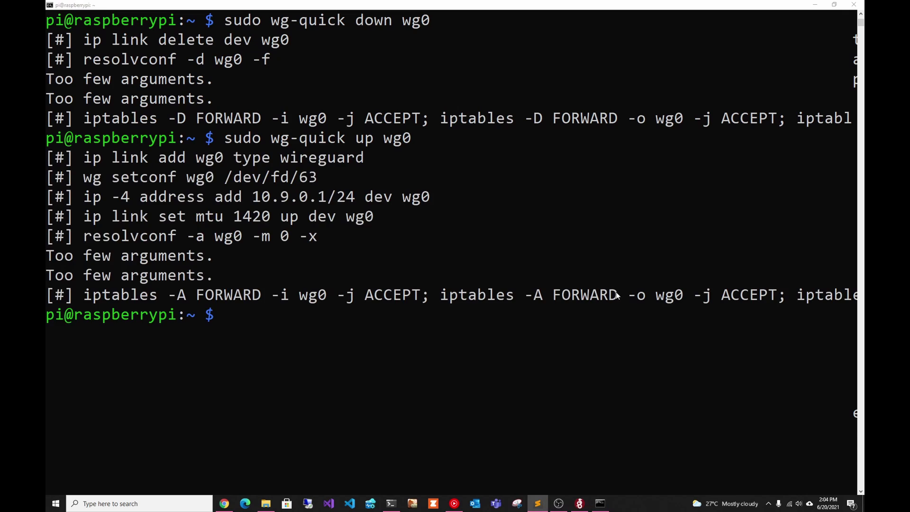
Run sudo wg to confirm both peers, including 10.9.0.3/32, are listed.
click(568, 324)
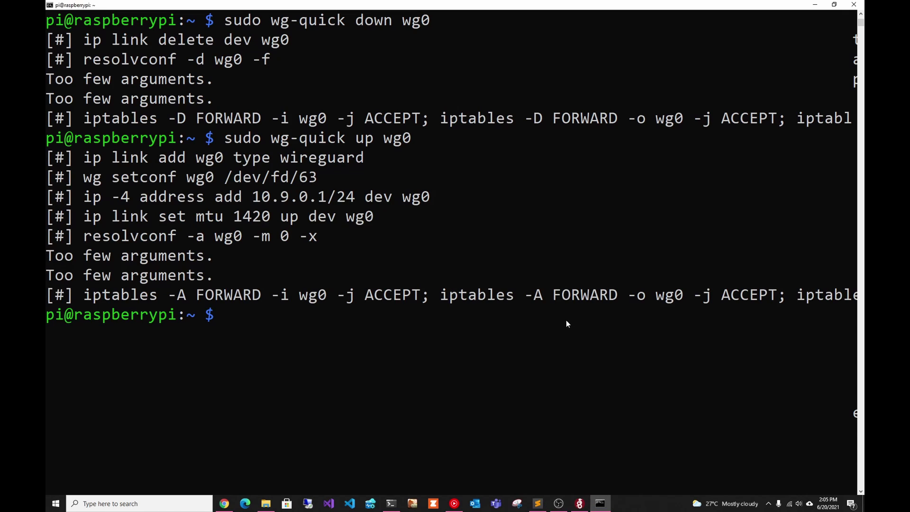
text(sudo wg)
key(Return)
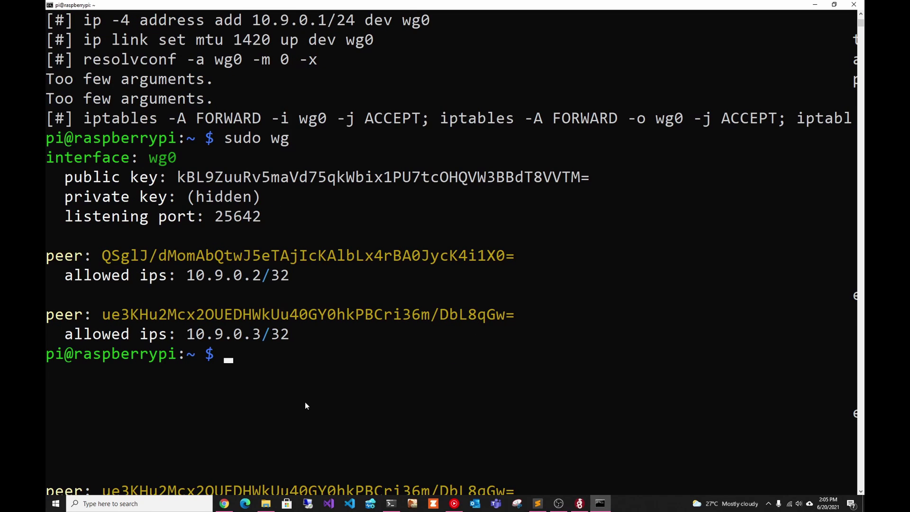
scroll(305, 402, up, 1)
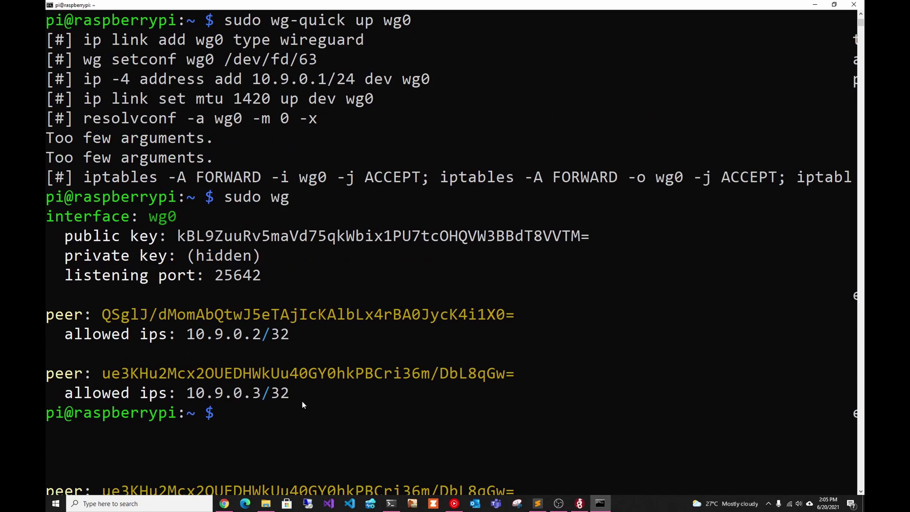
Activate the homeVPN tunnel in WireGuard so its status shows Active.
click(577, 510)
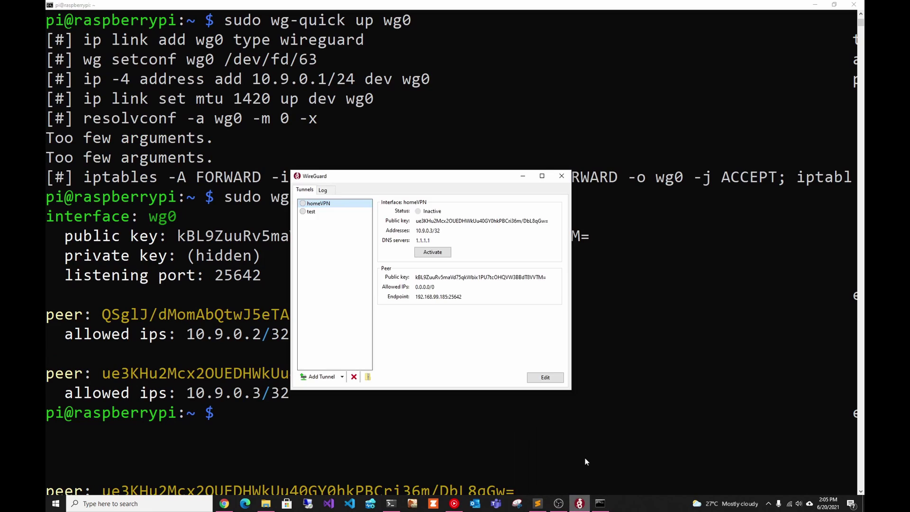
click(433, 252)
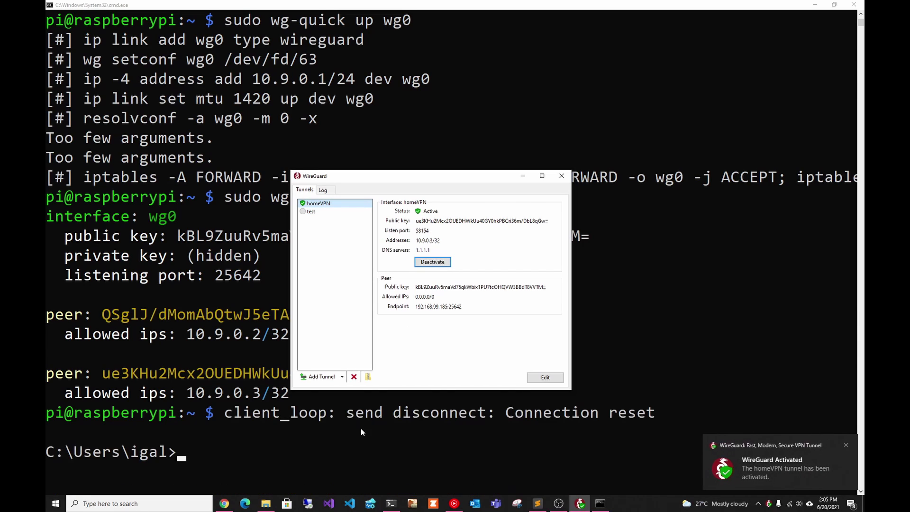
click(226, 504)
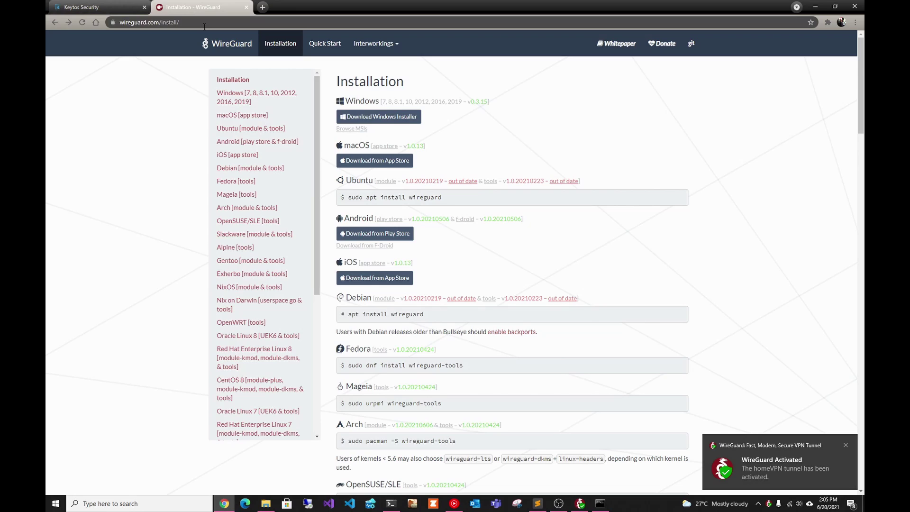
Browse to codingflamingo.com to confirm web access works through the tunnel.
click(204, 24)
text(codingflamingo.com)
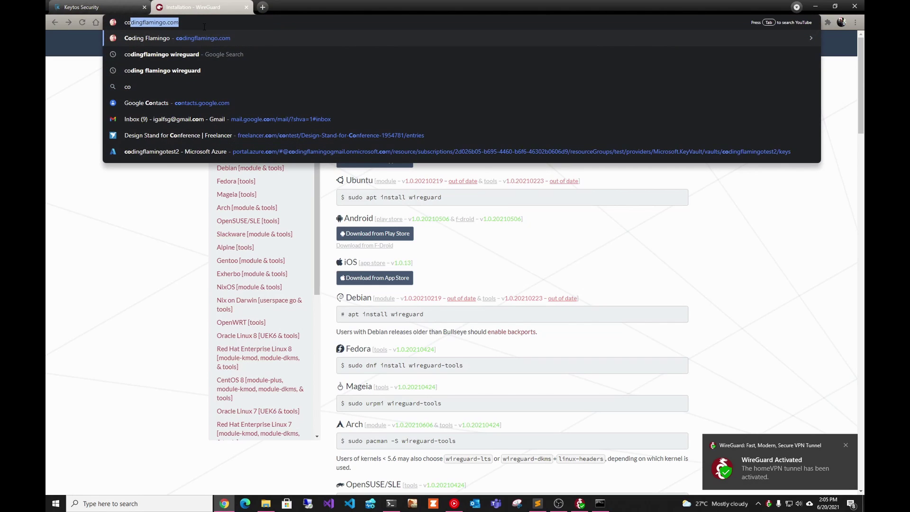
key(Return)
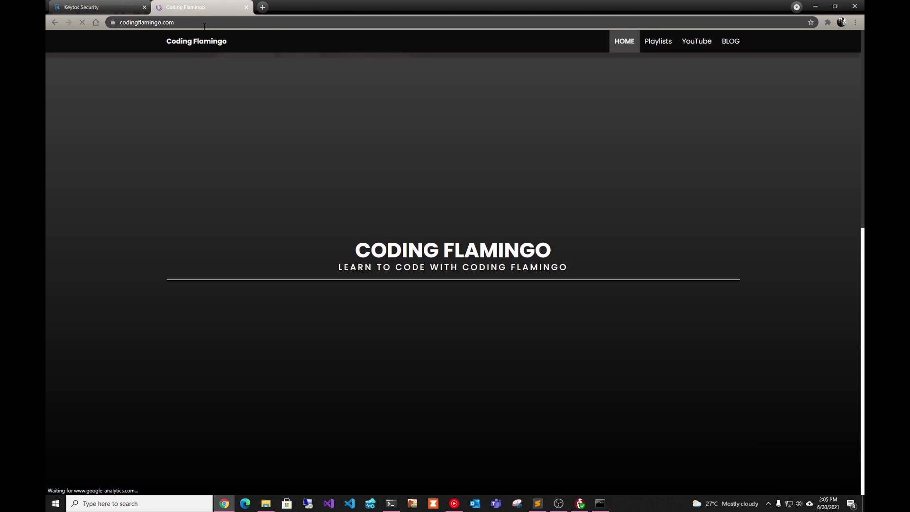